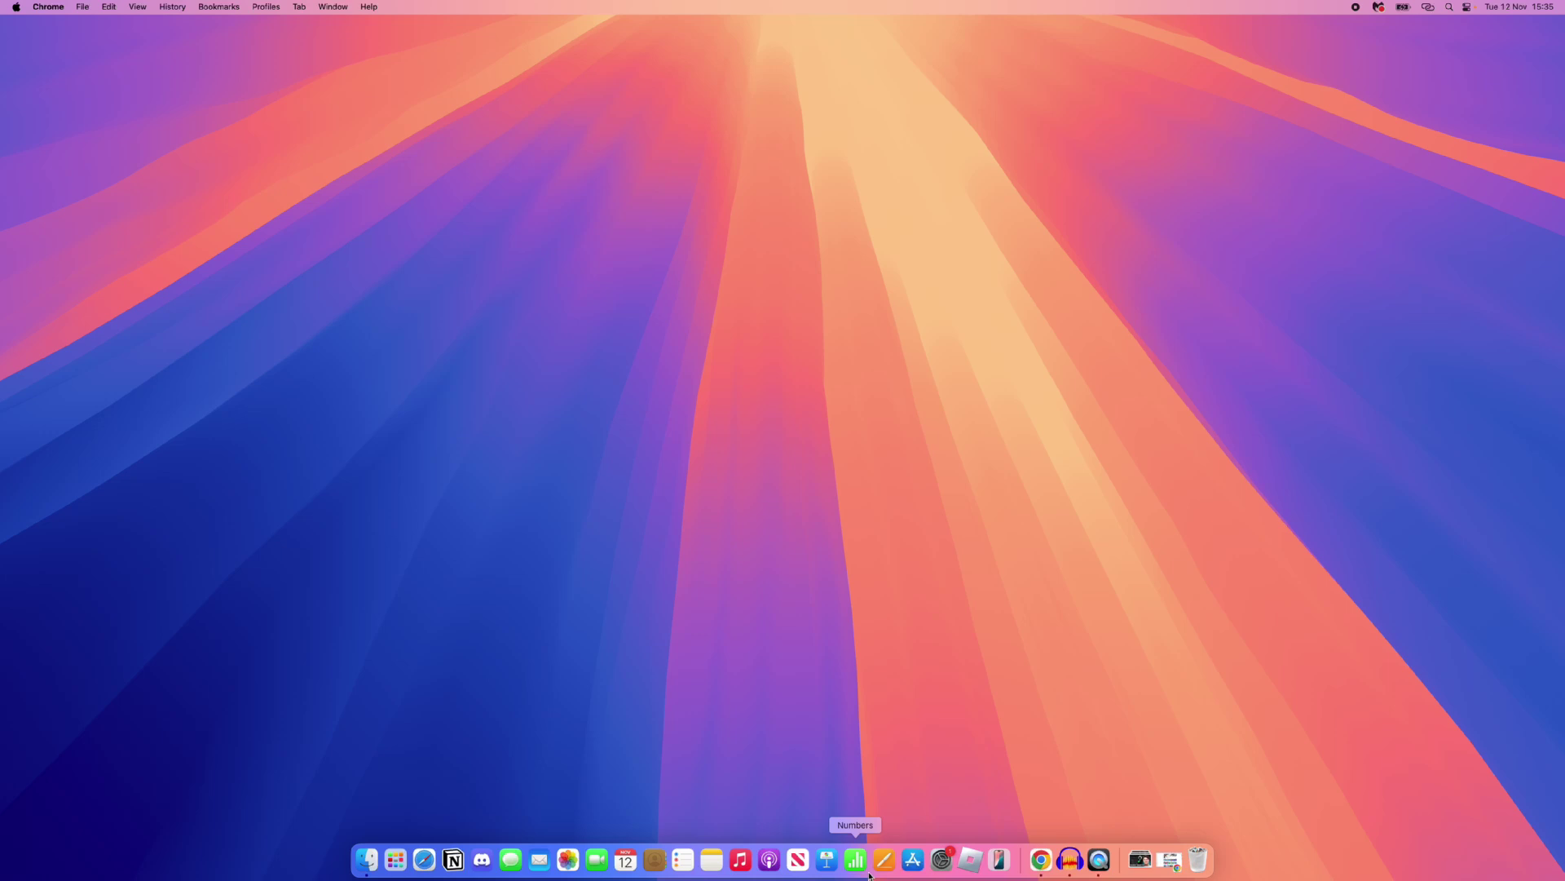
# Launch the App Store from the Dock and begin a search for "geom"
pyautogui.click(912, 860)
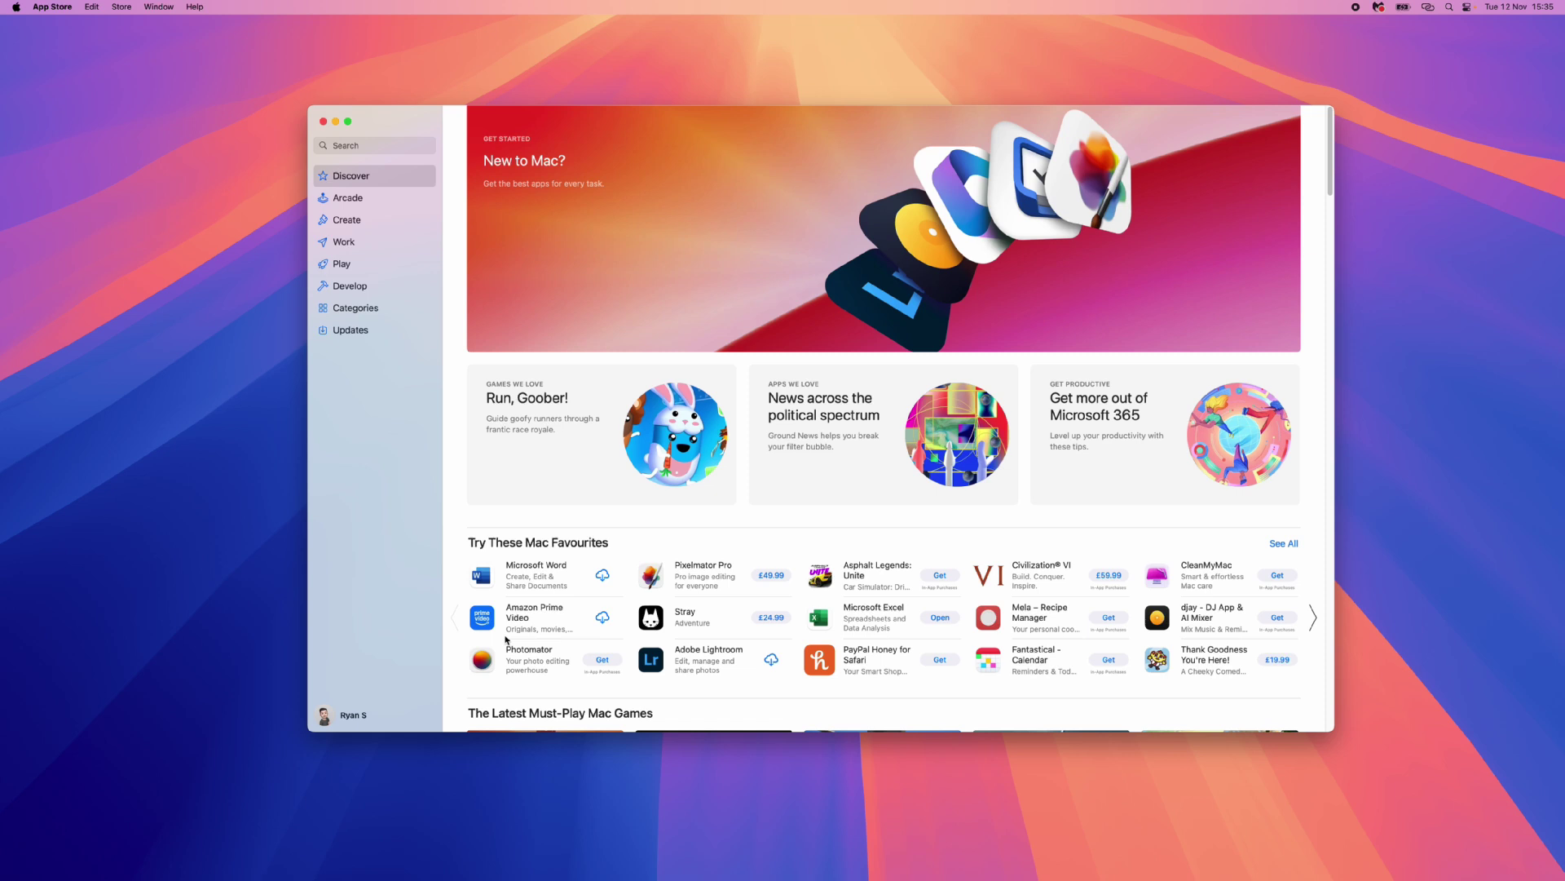
pyautogui.click(371, 146)
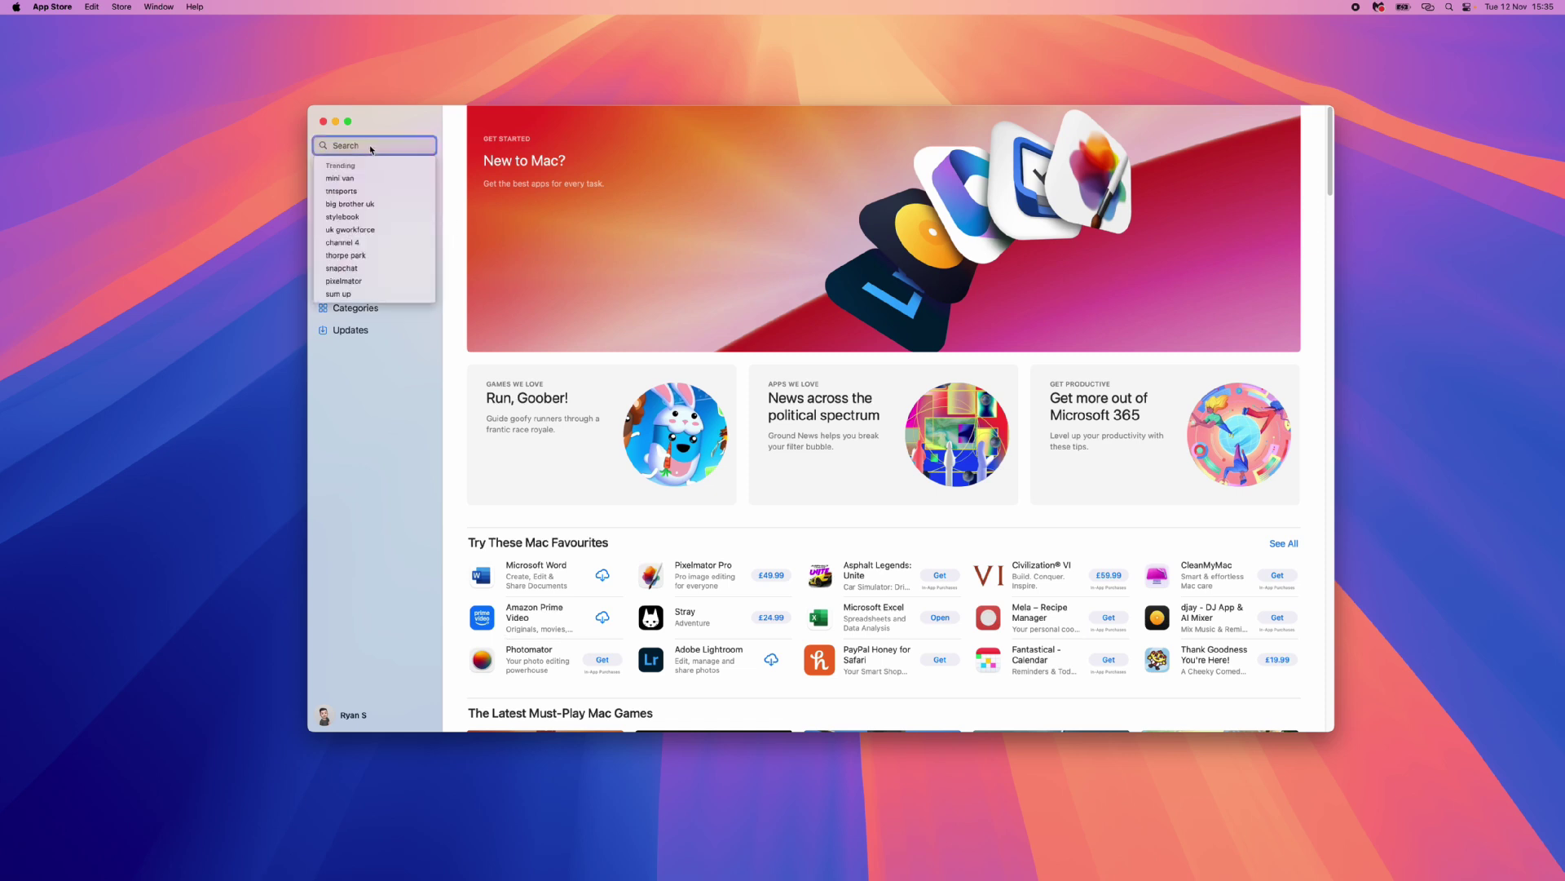
pyautogui.write('geom')
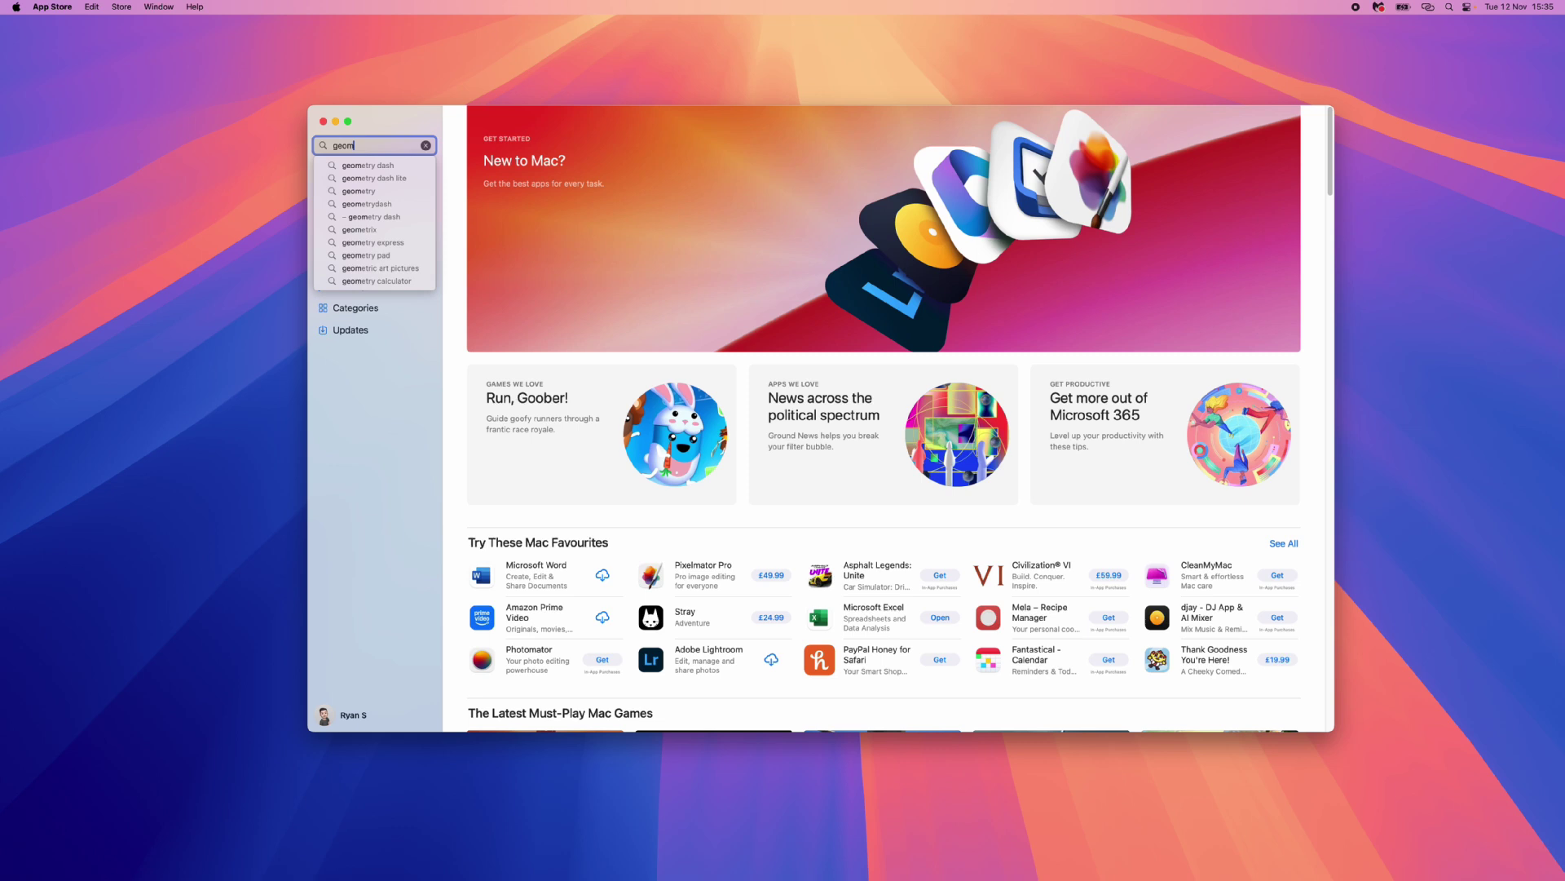
# Choose the "geometry dash" suggestion to load its search results
pyautogui.click(370, 164)
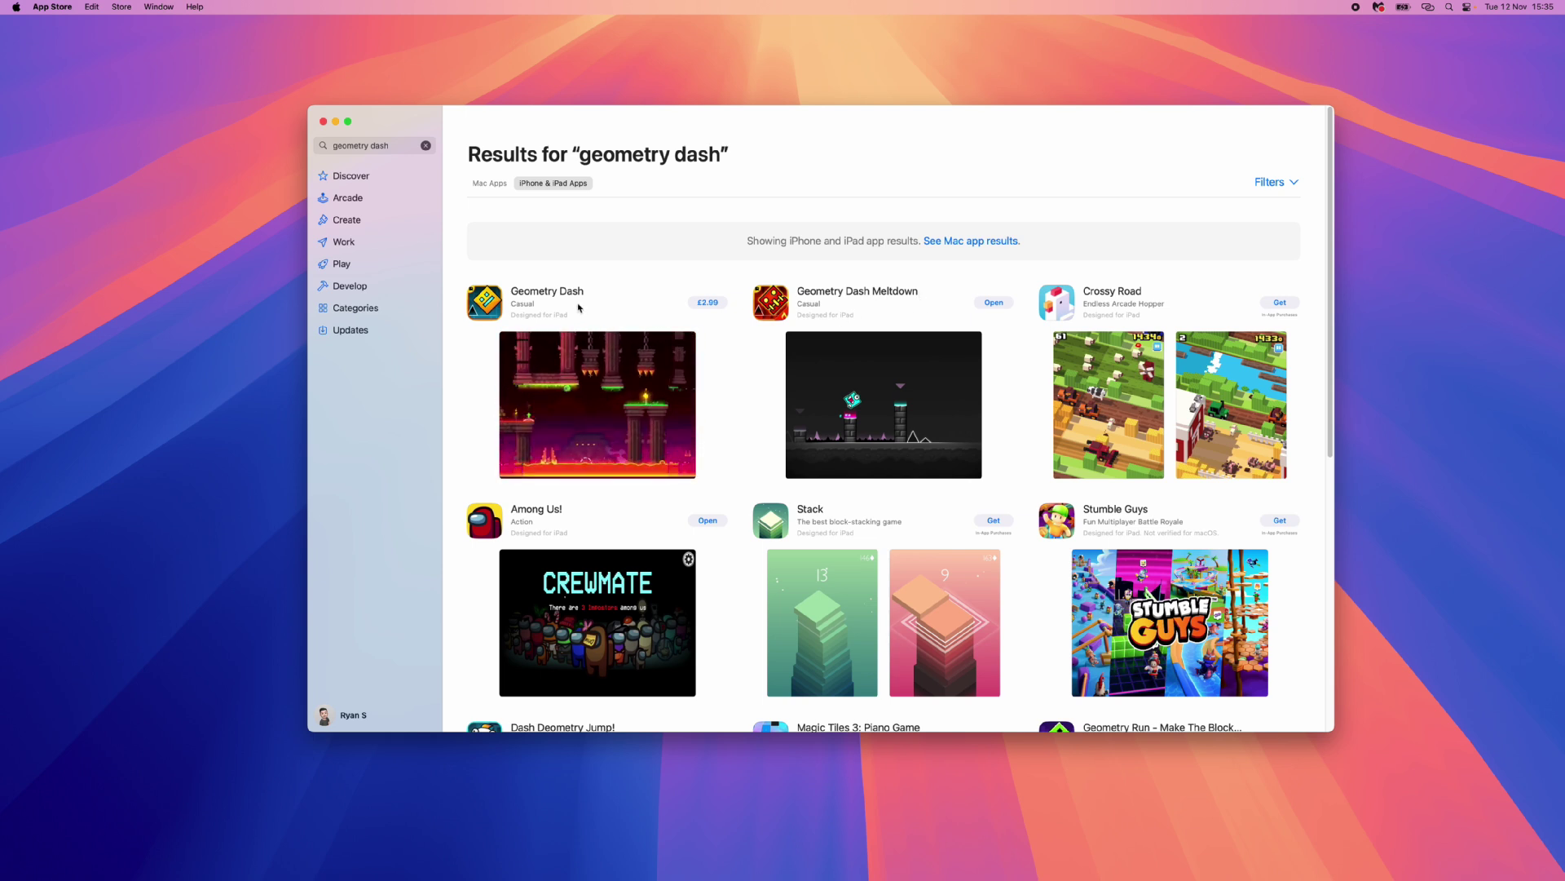
# Show the Geometry Dash Meltdown product page from the results
pyautogui.click(826, 296)
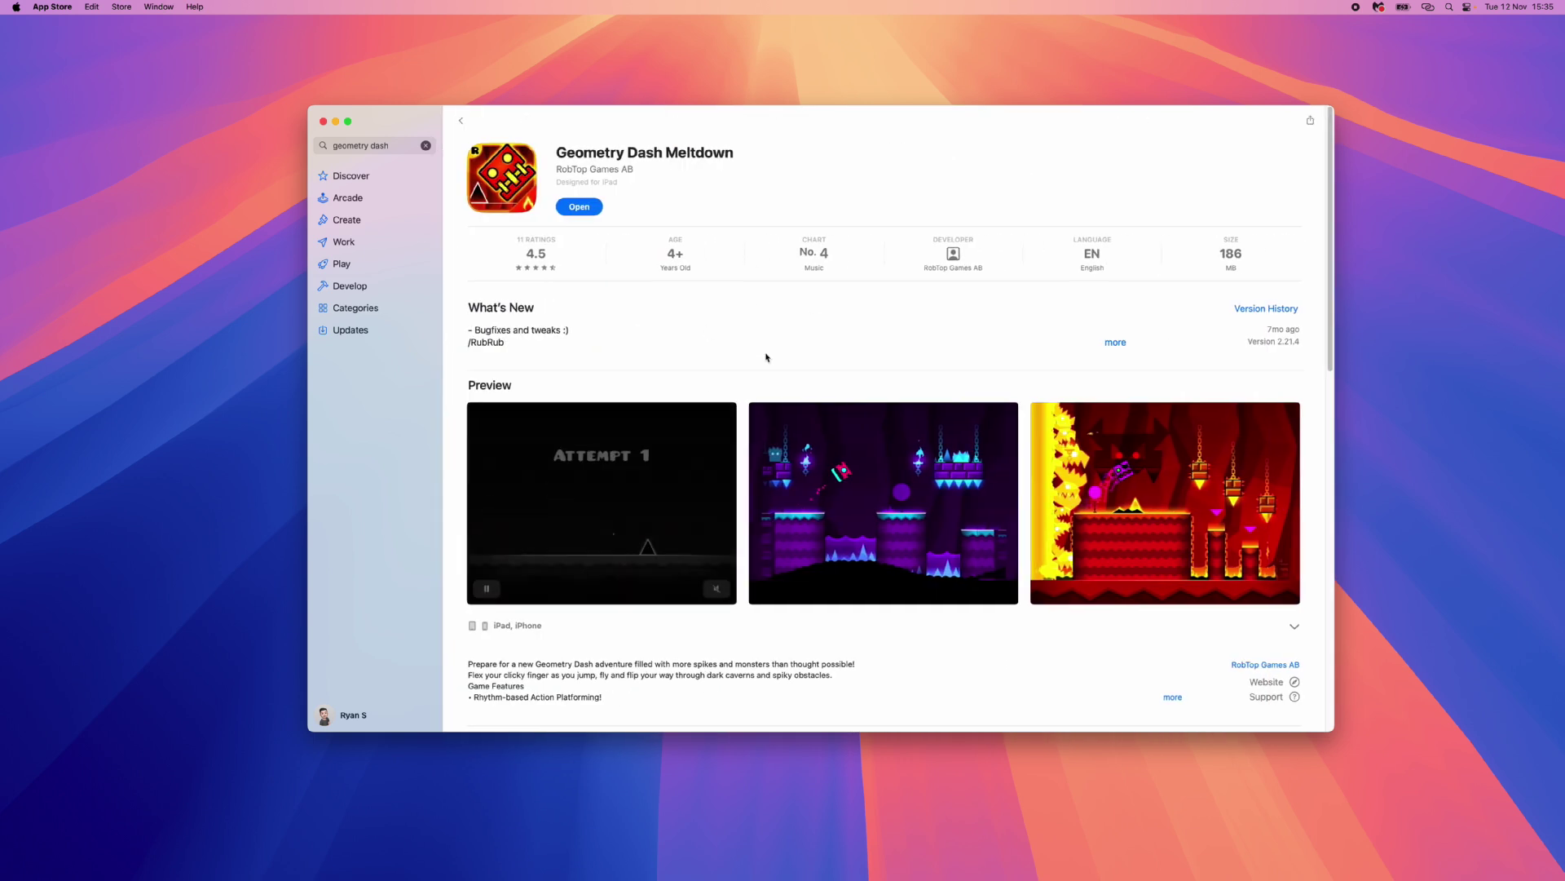